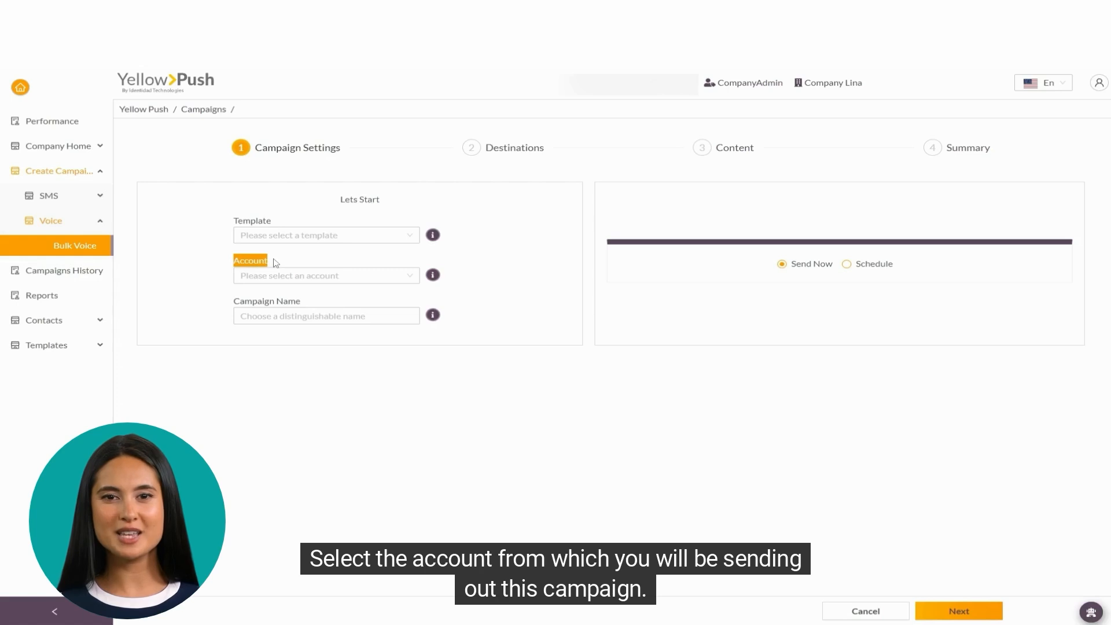
Step: Select the All things Good account and name the campaign DistinctiveName
left_click(275, 283)
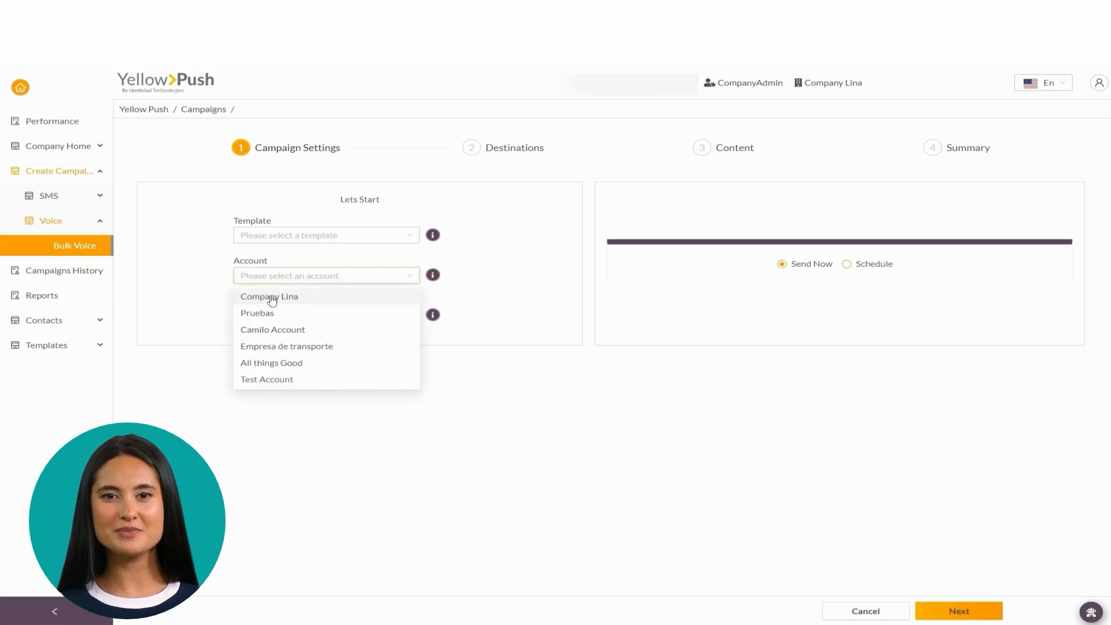
left_click(282, 364)
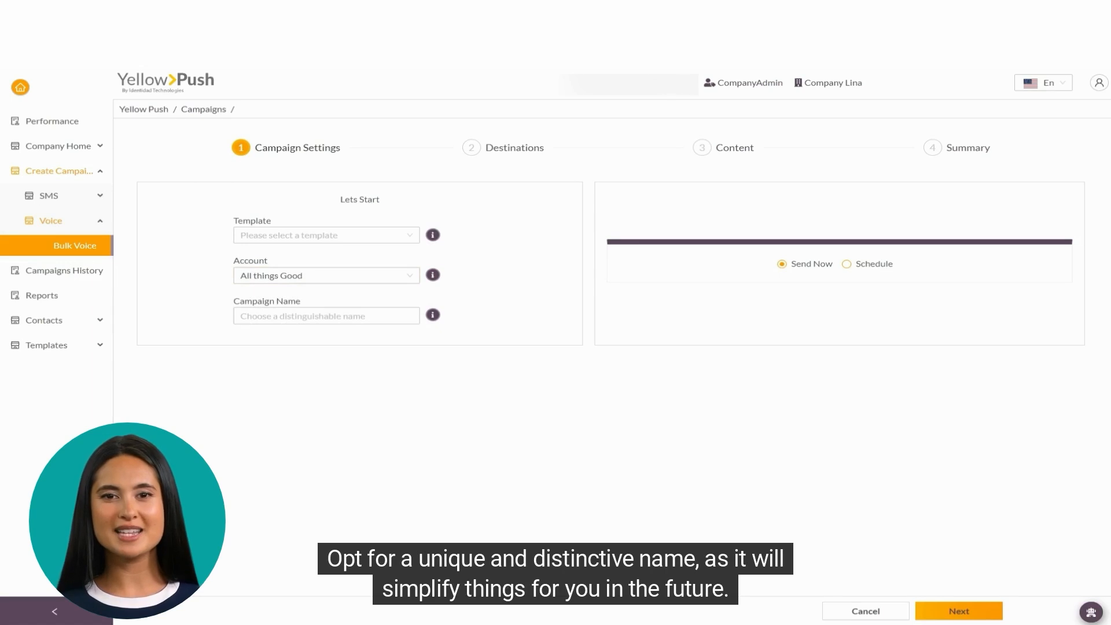
type("DistinctiveName")
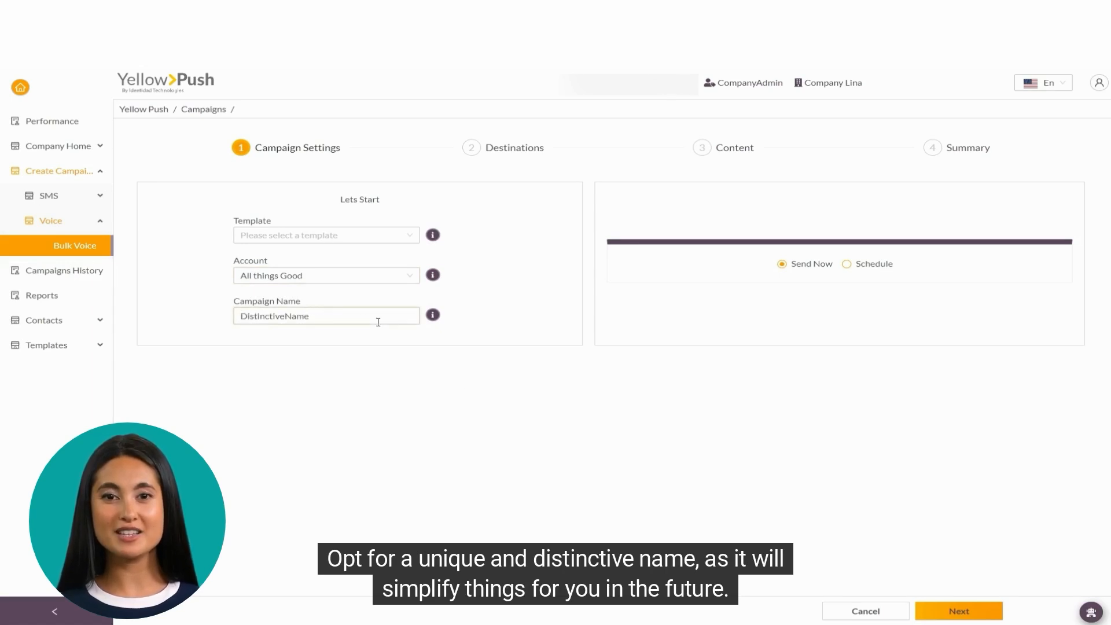
left_click_drag(316, 315, 237, 318)
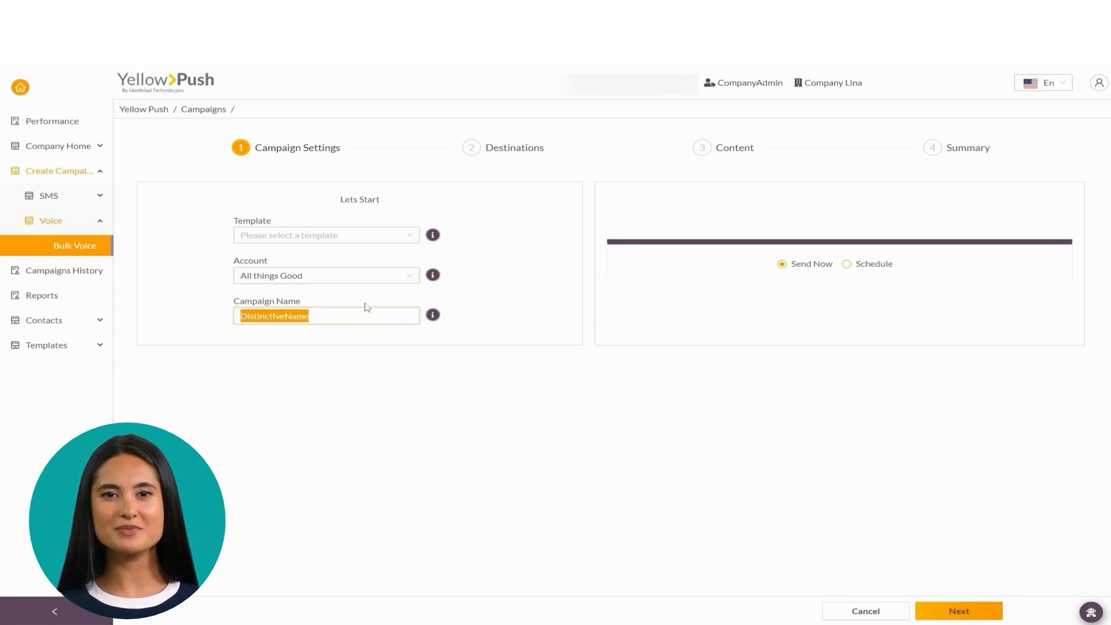
left_click(446, 299)
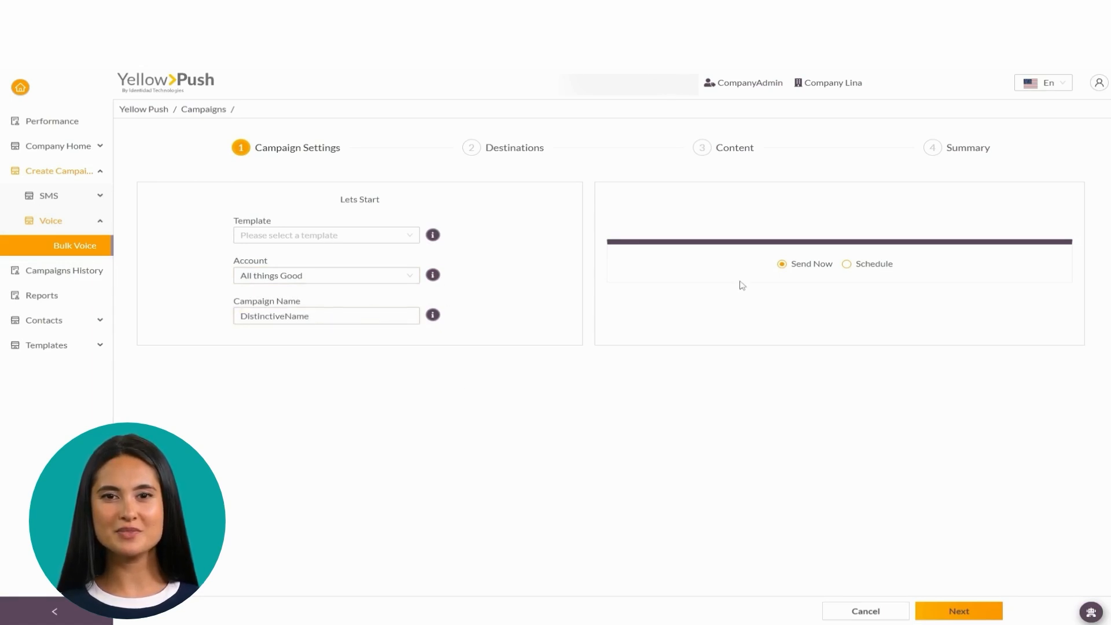
Step: Switch to scheduled sending with Phase 1 at 100% on 2024-01-19 at 04:04
left_click(848, 265)
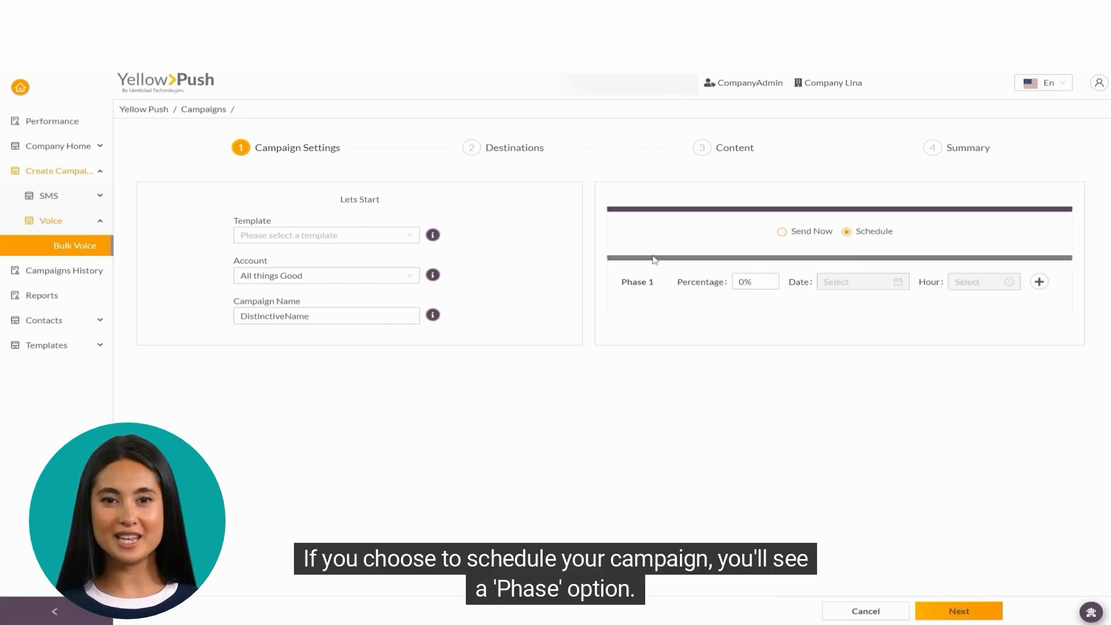
left_click_drag(616, 284, 661, 283)
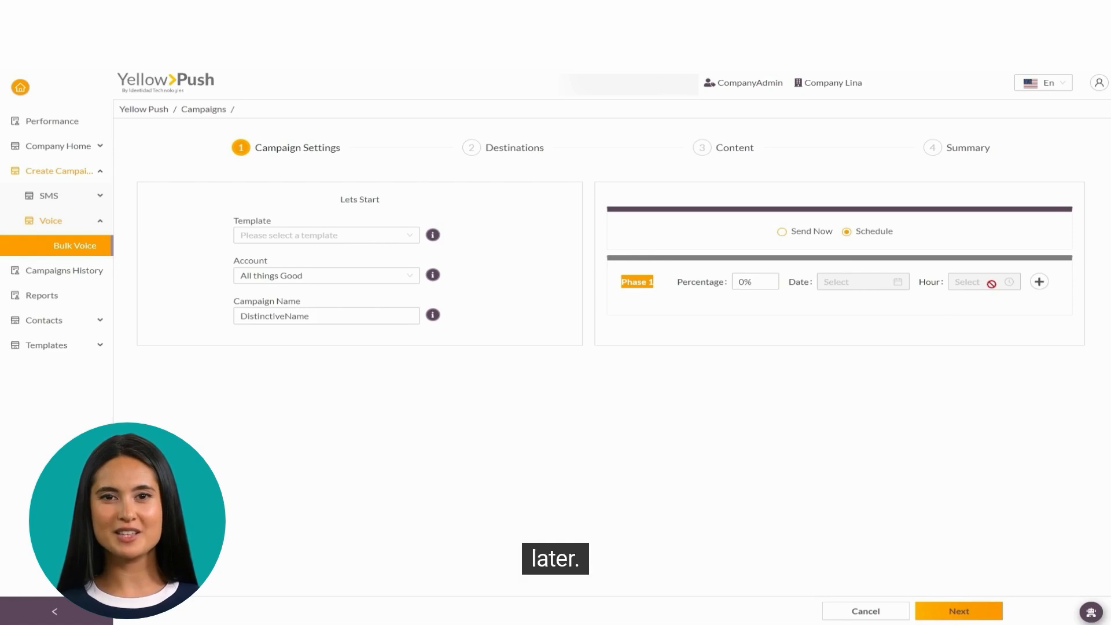
left_click(736, 279)
type("10")
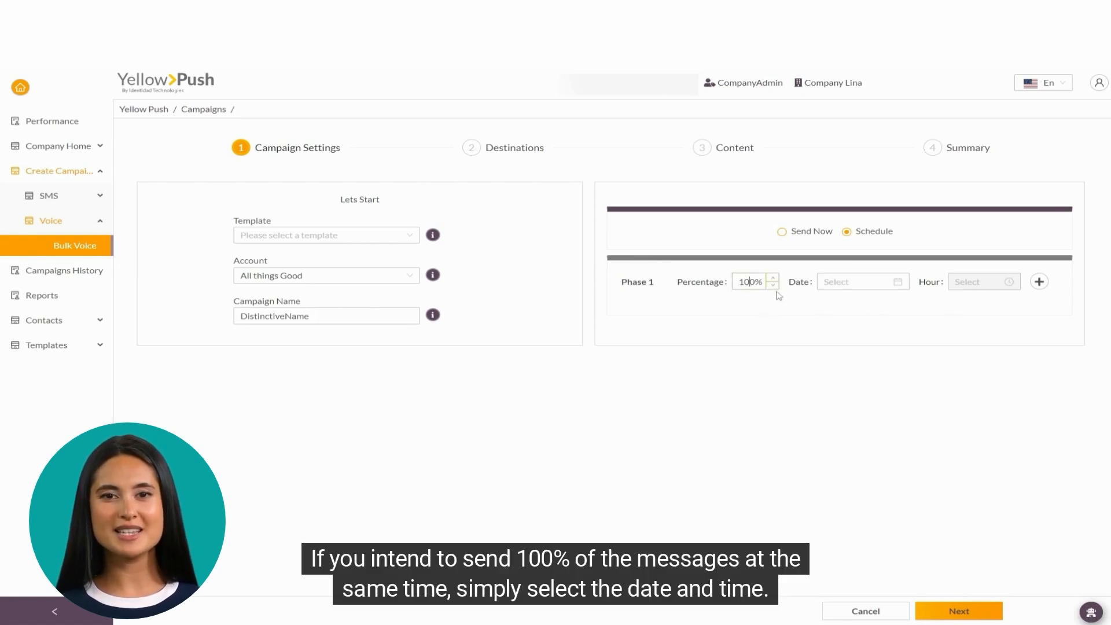
left_click(865, 281)
left_click(939, 397)
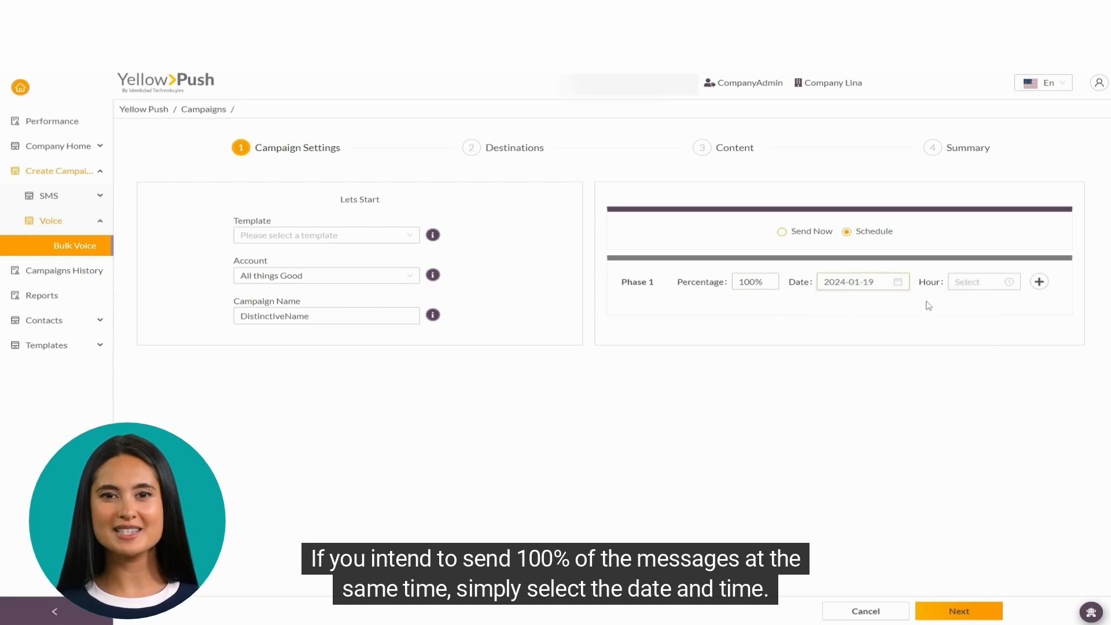
left_click(972, 280)
left_click(963, 359)
left_click(994, 360)
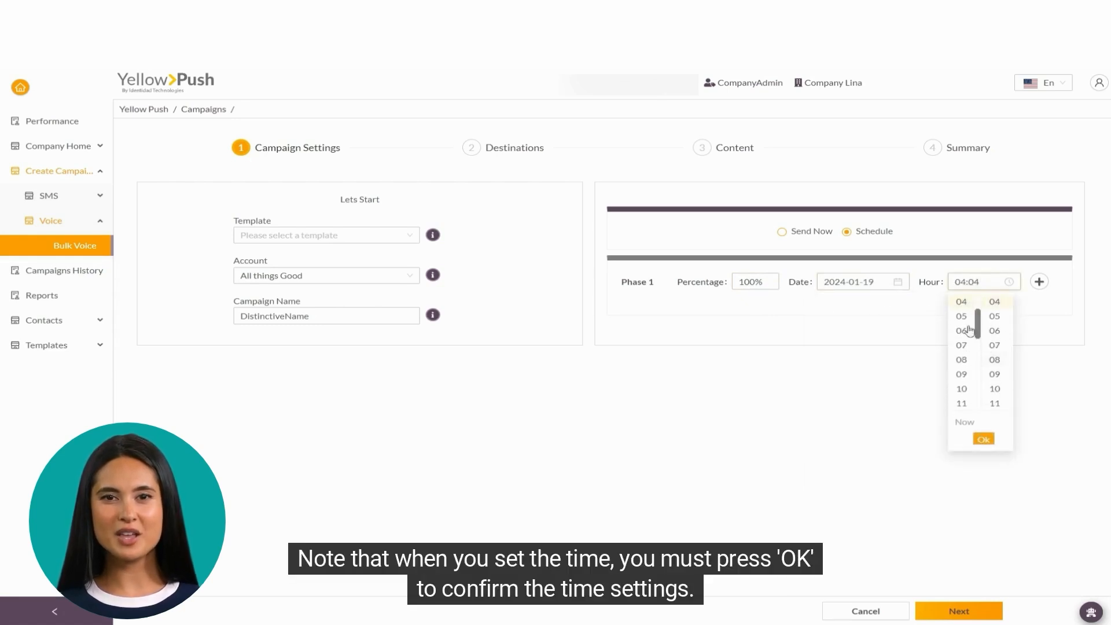
left_click(983, 440)
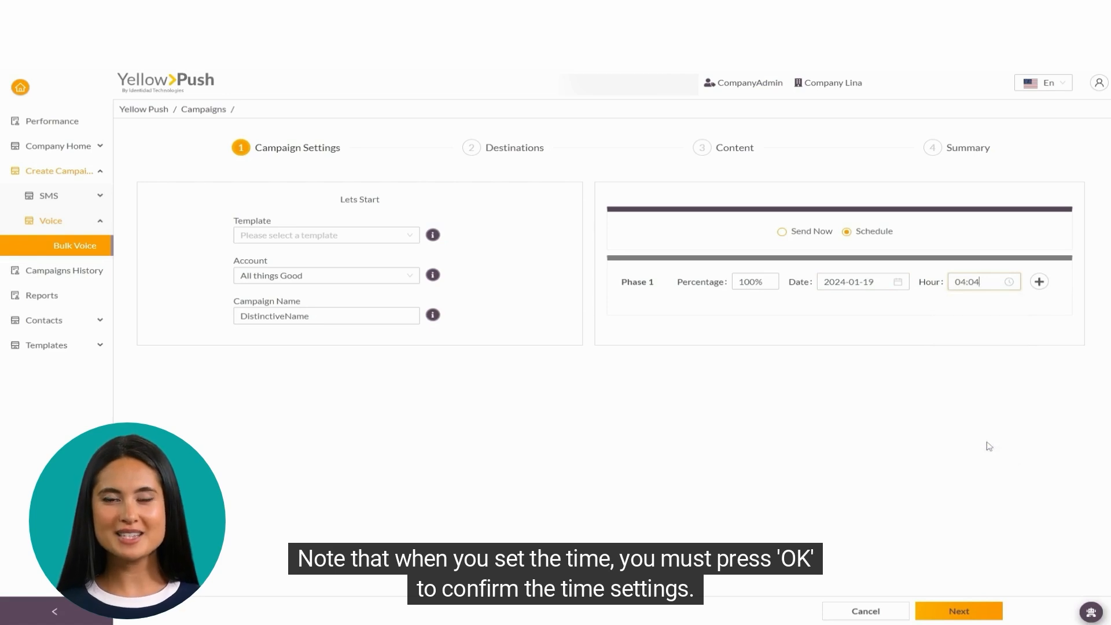
Step: Change Phase 1 to 30% and add a Phase 2 sending 70%
double_click(743, 286)
type("30")
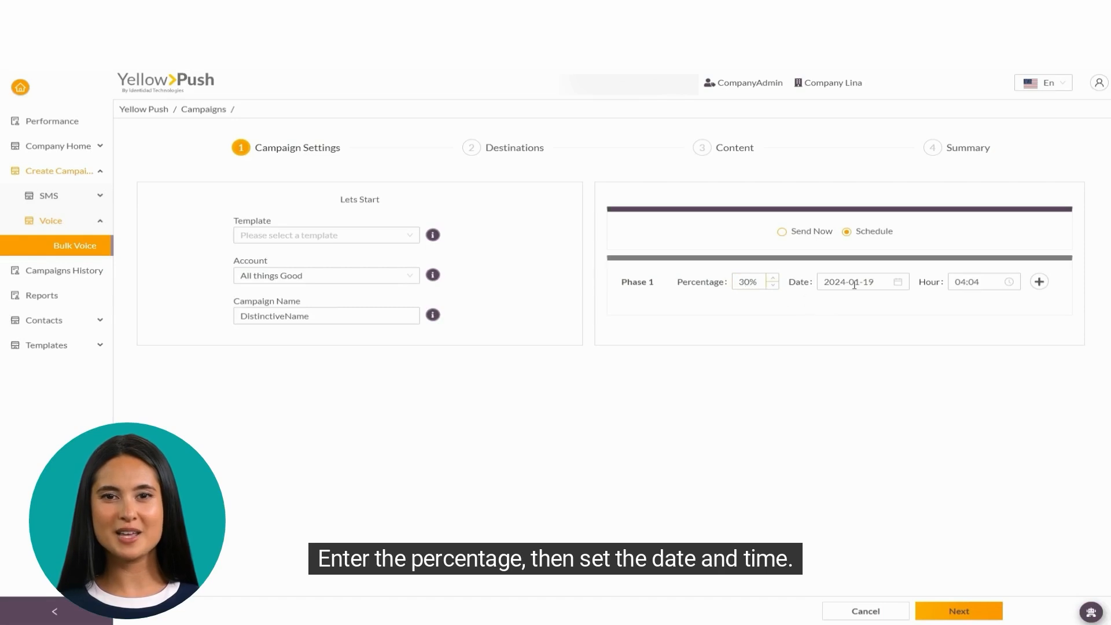
left_click(1040, 283)
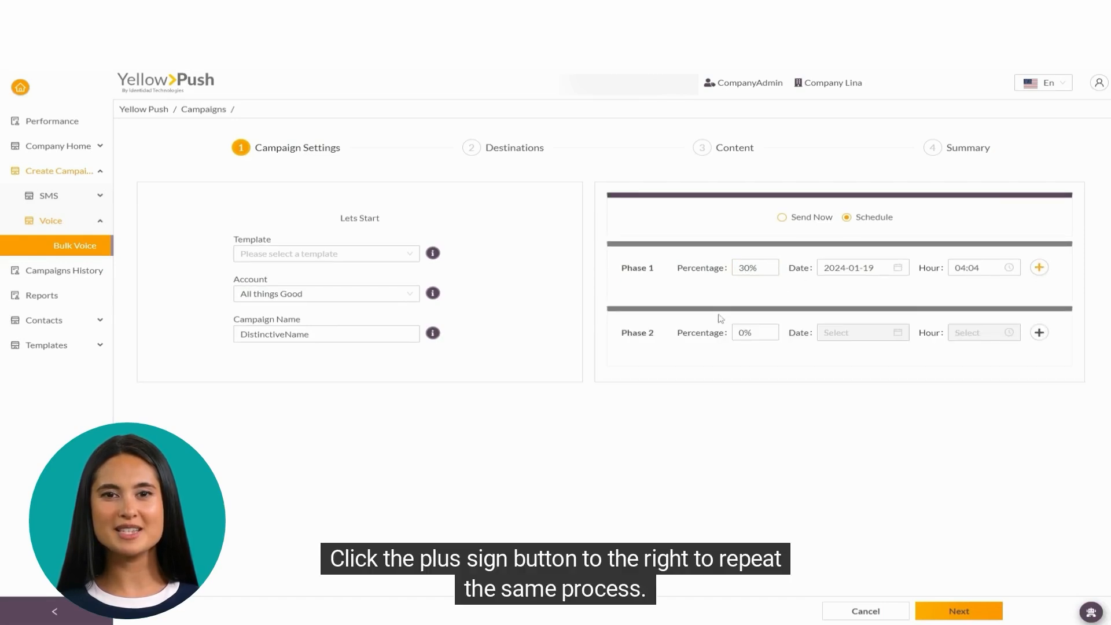
double_click(745, 332)
type("71")
type("0")
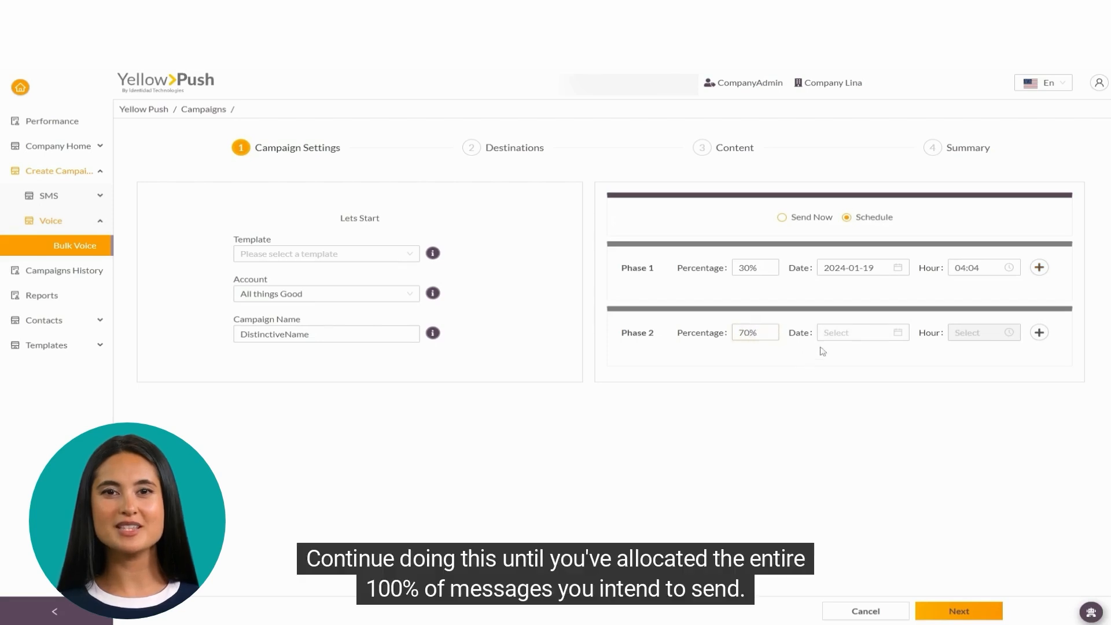
Step: Schedule Phase 2 for 2024-01-19 at 03:03 and continue to Destinations
left_click(836, 334)
left_click(938, 449)
left_click(984, 332)
left_click(961, 396)
left_click(995, 398)
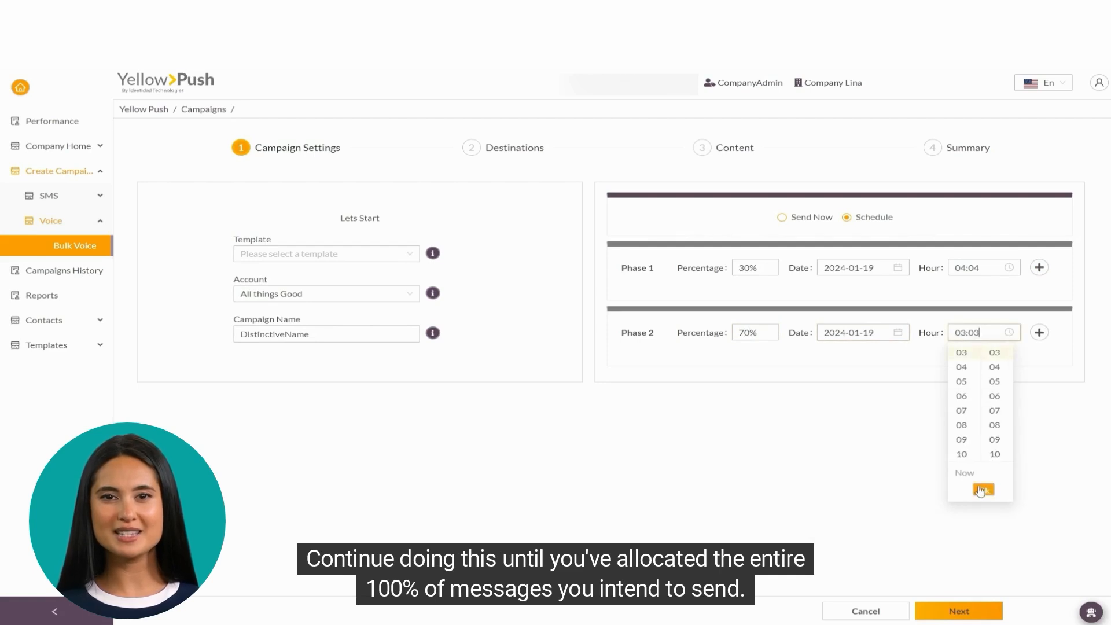
left_click(984, 490)
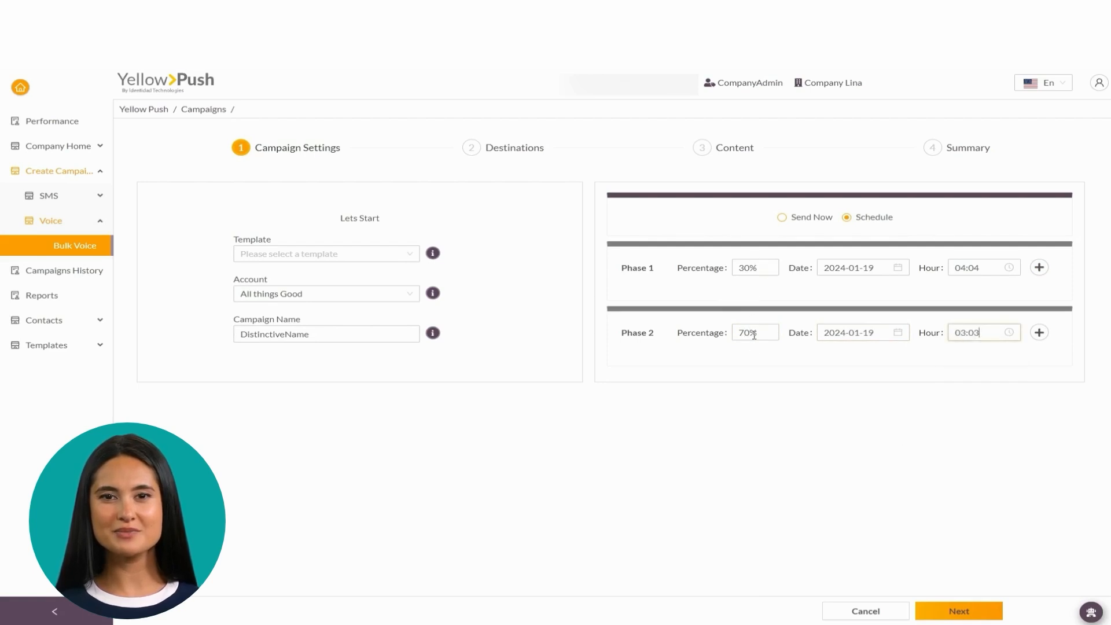
left_click(942, 614)
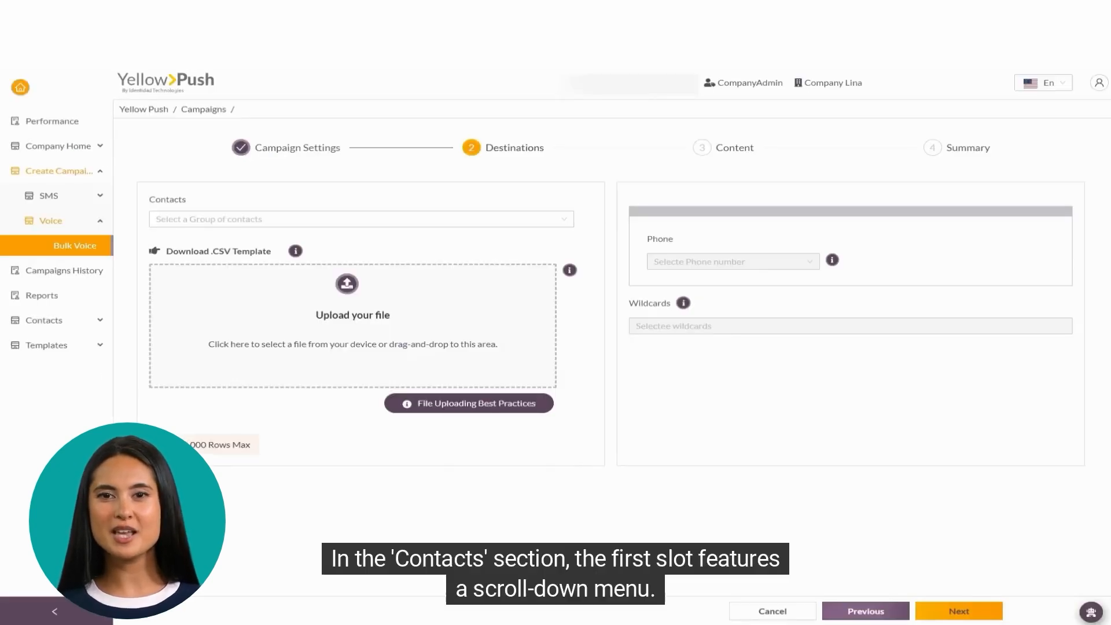
Step: Browse the contact groups without picking one, then download the .CSV contact template
left_click(289, 222)
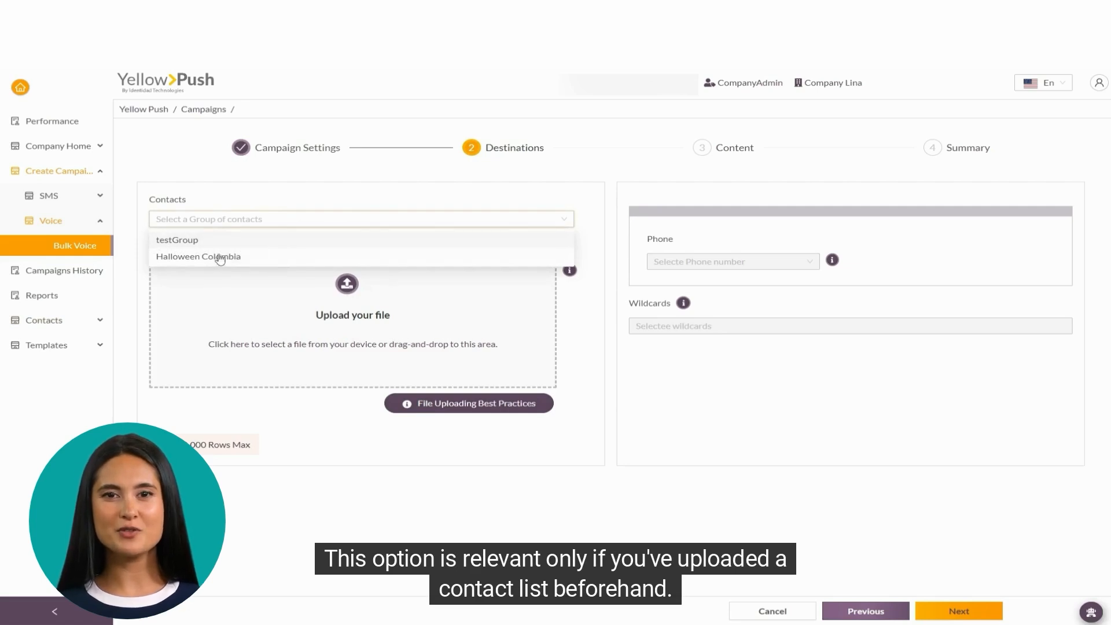
left_click(309, 201)
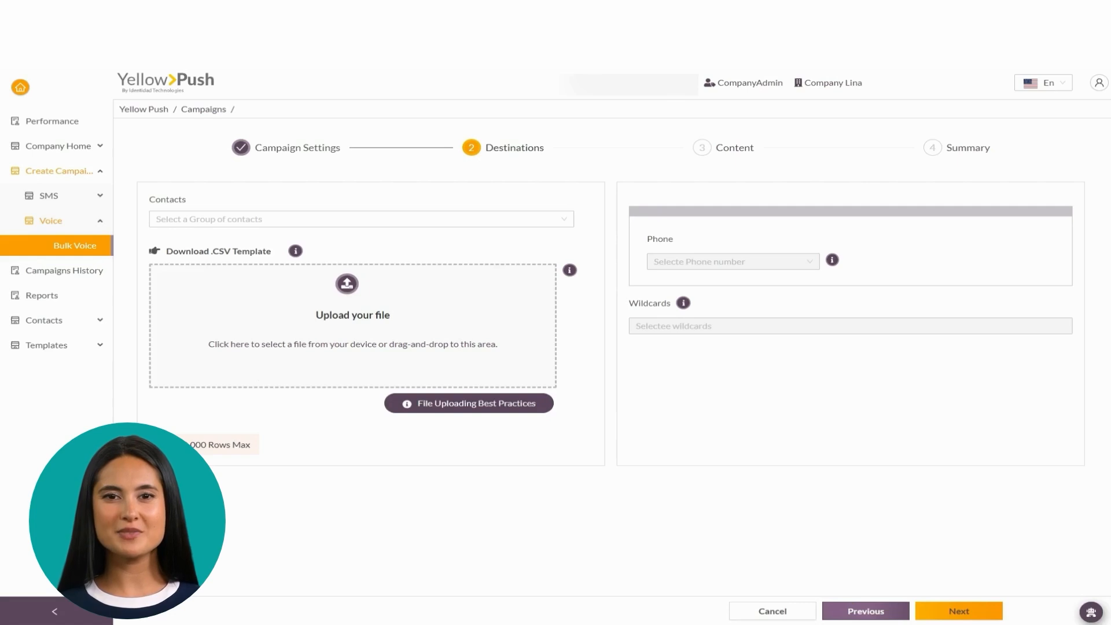
left_click(242, 246)
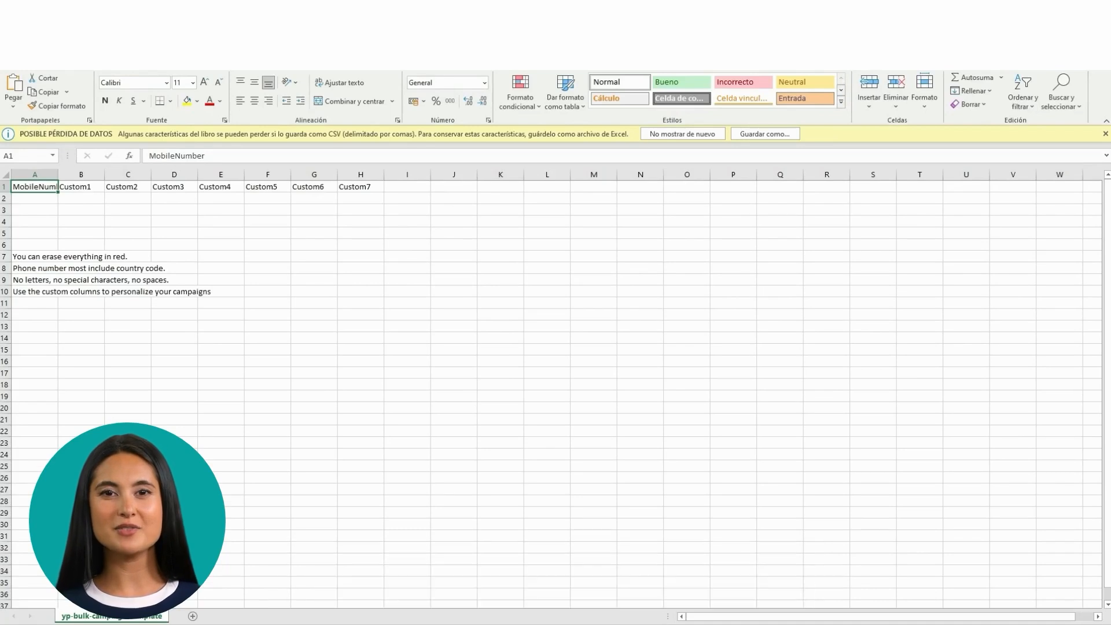
Step: In Excel, select the template headers, then the 20 contacts' mobile numbers and names
left_click_drag(333, 269, 26, 184)
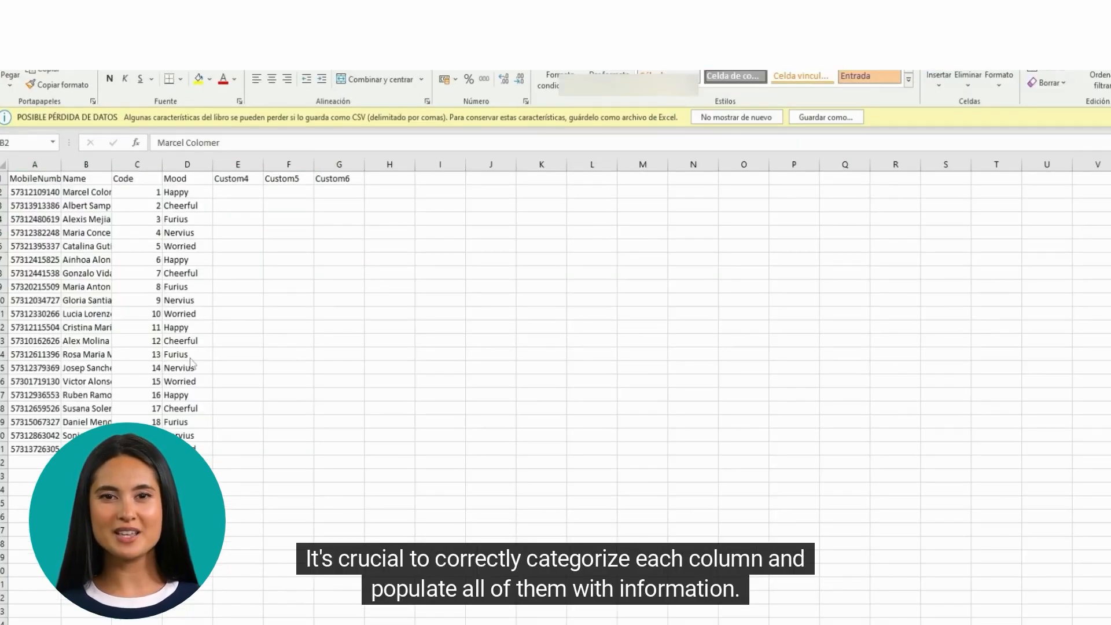
left_click(33, 182)
left_click_drag(34, 179, 27, 449)
left_click_drag(87, 449, 224, 449)
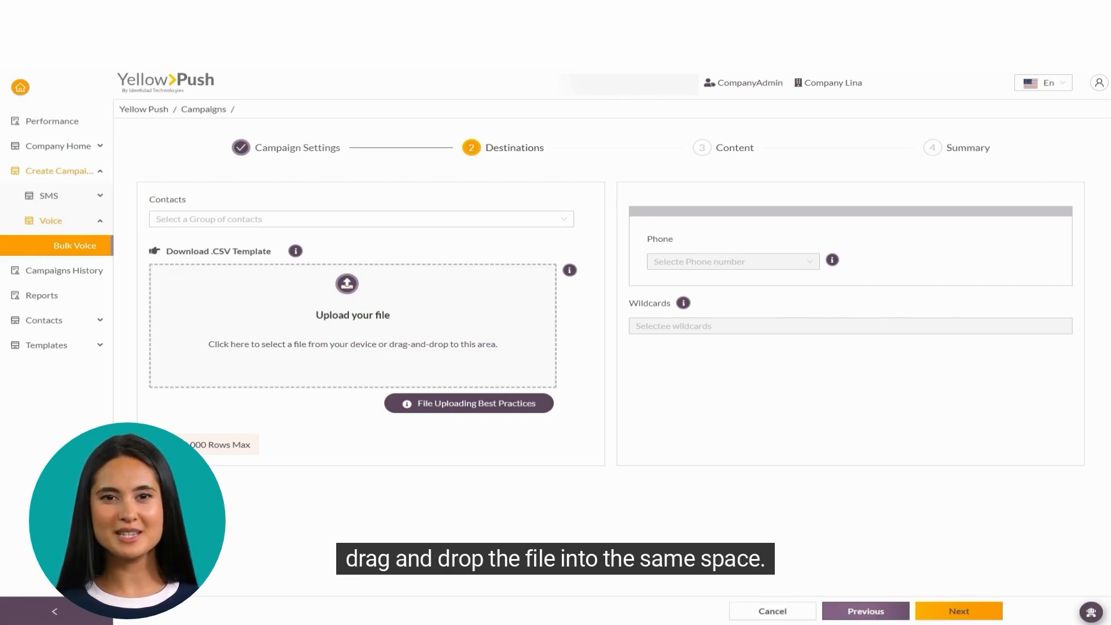
Step: Upload the contact CSV and use its MobileNumber column for phone numbers
left_click_drag(191, 243, 331, 328)
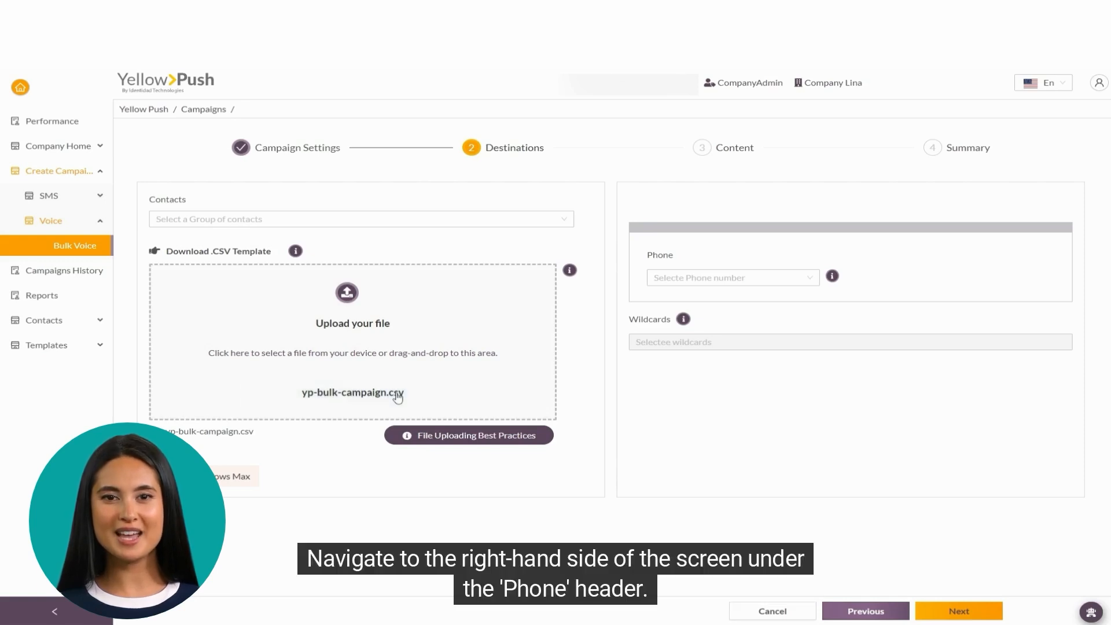
left_click(783, 282)
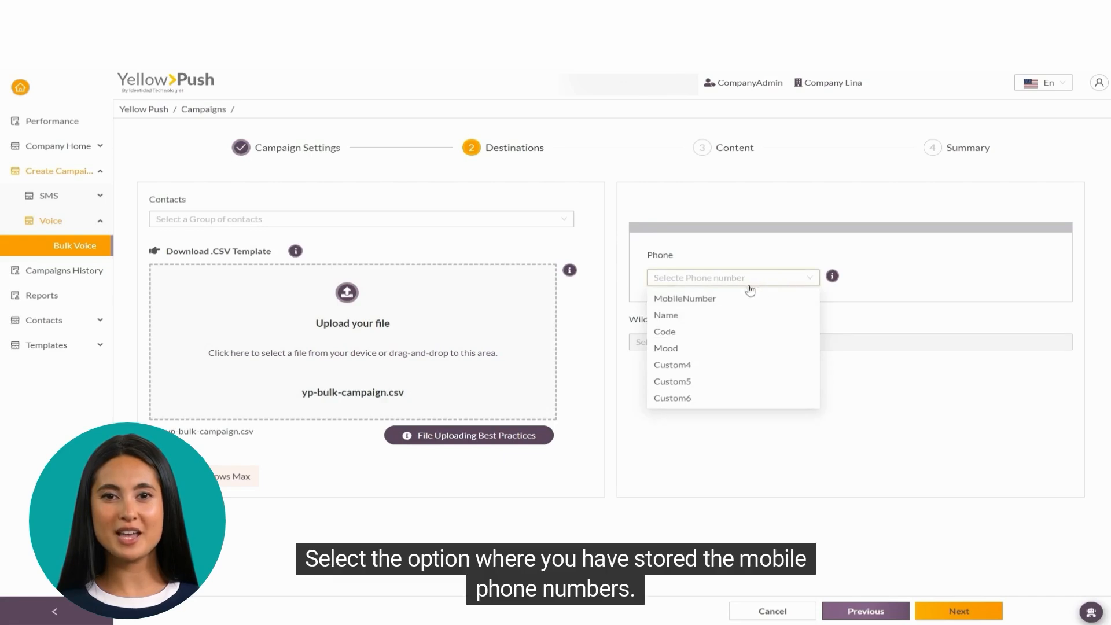
left_click(712, 305)
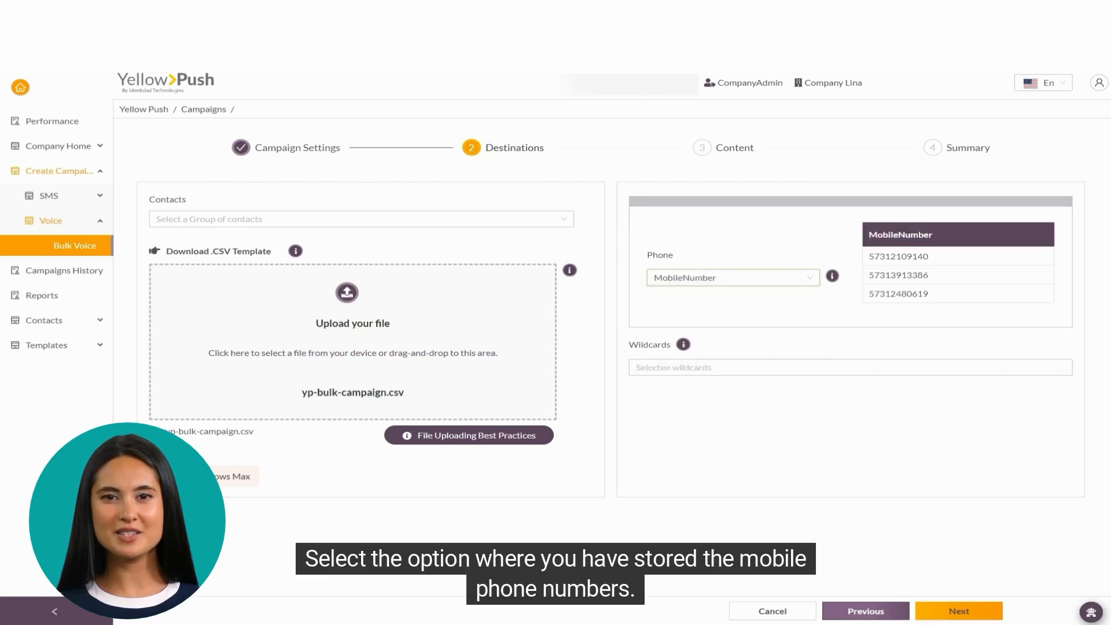
Step: Add Name, Code and Mood as wildcards and continue to Content
left_click(685, 365)
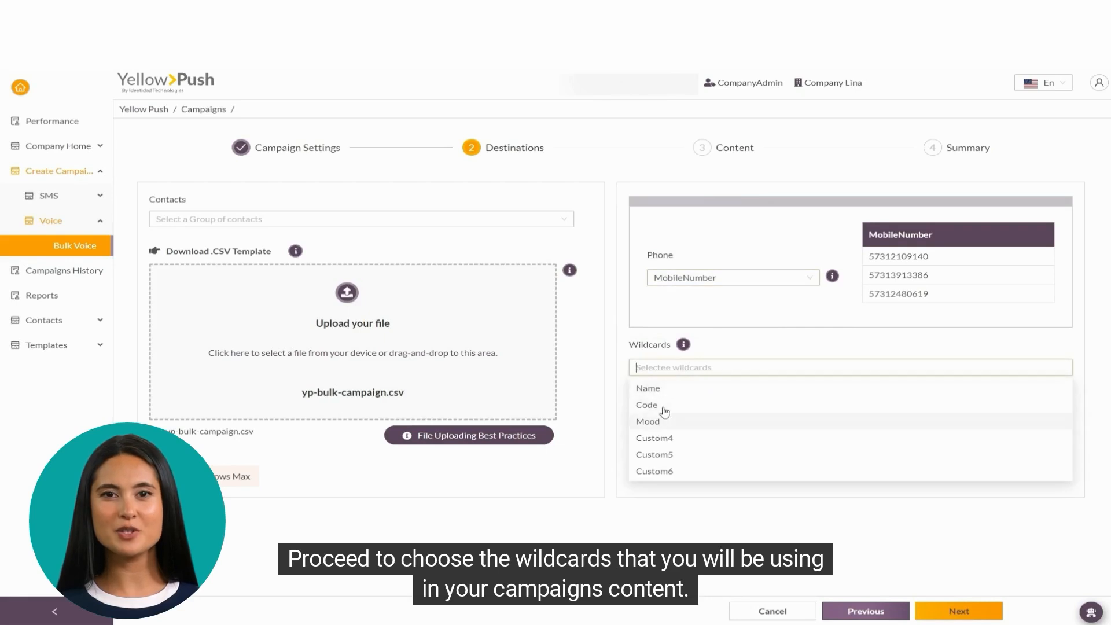
left_click(675, 393)
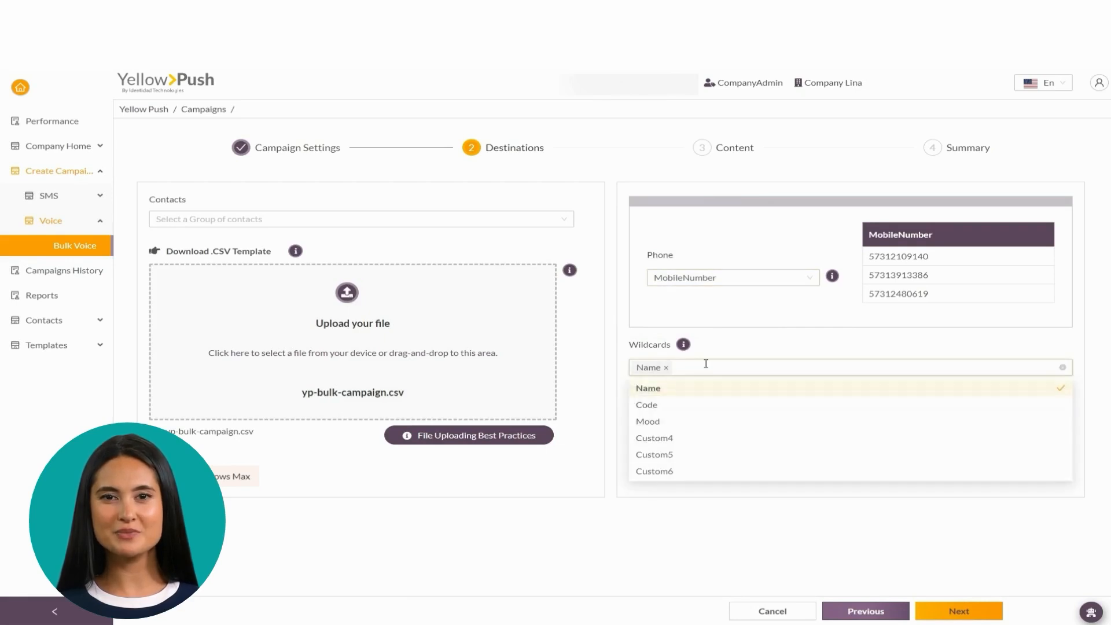
left_click(664, 407)
left_click(661, 427)
left_click(617, 513)
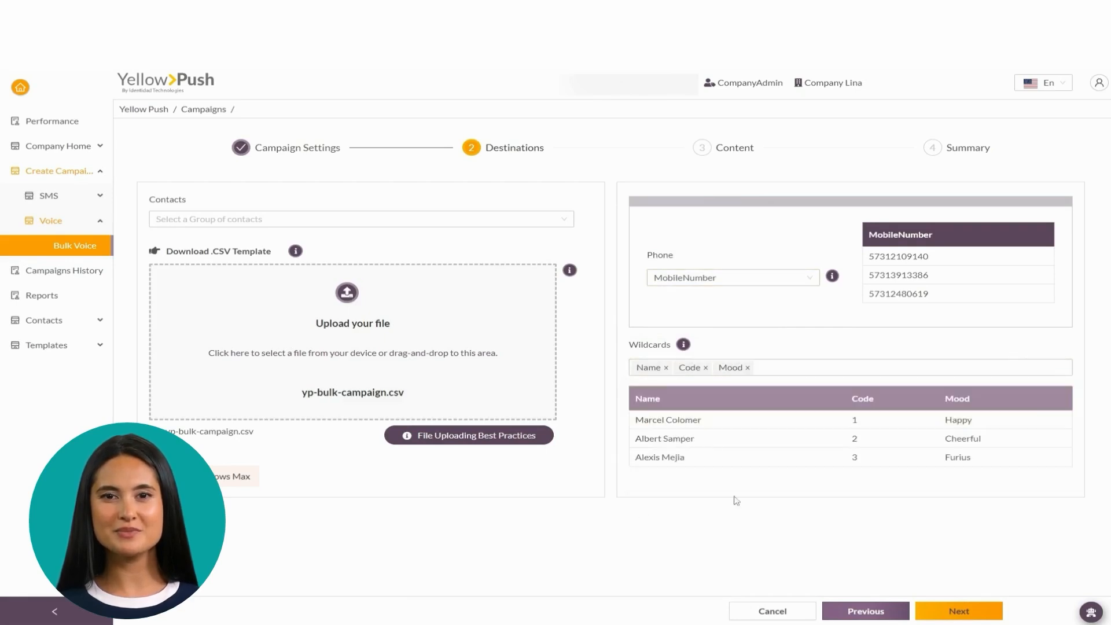
left_click(985, 616)
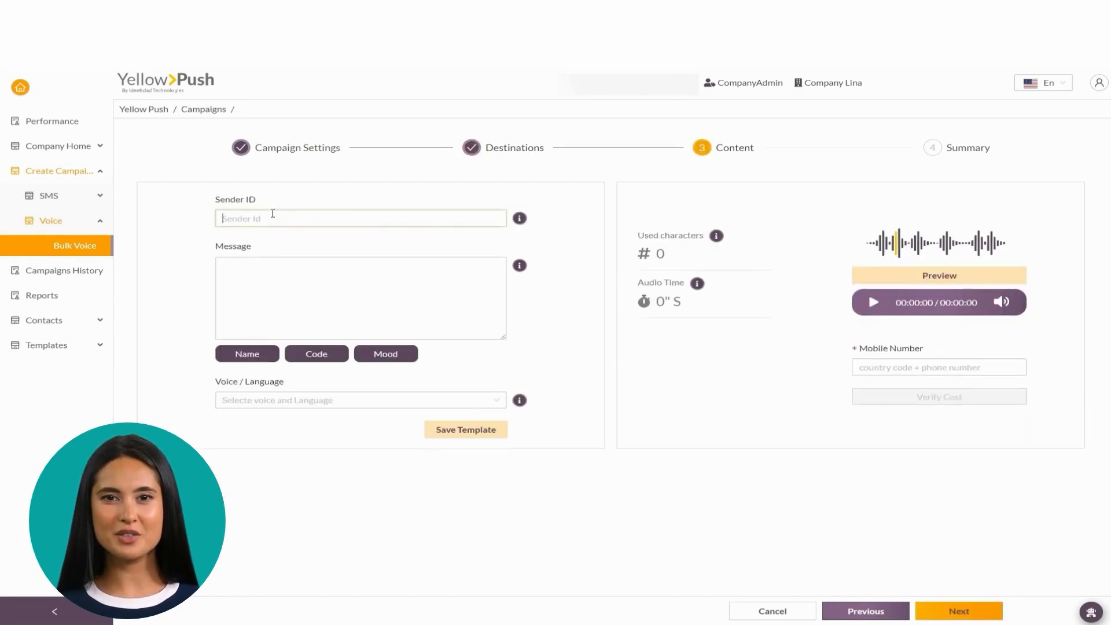
Step: Enter the Sender ID and paste the prepared message text
type("899226")
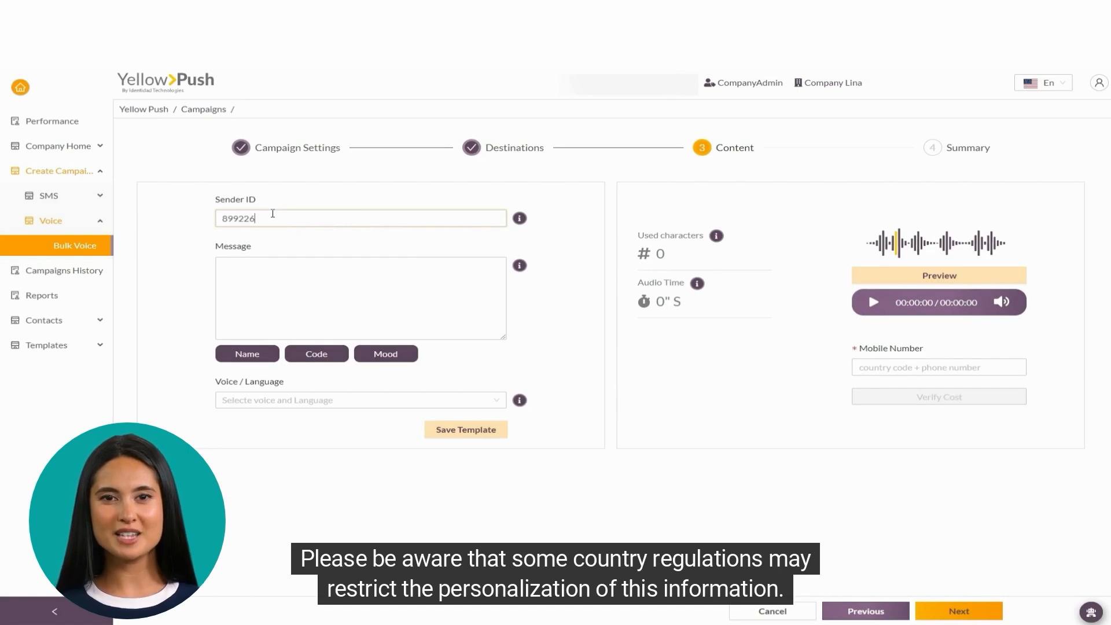
left_click(271, 276)
type("create a voice recording that will be sent via phone calls to all the contacts. Yo can personalize: Hi,")
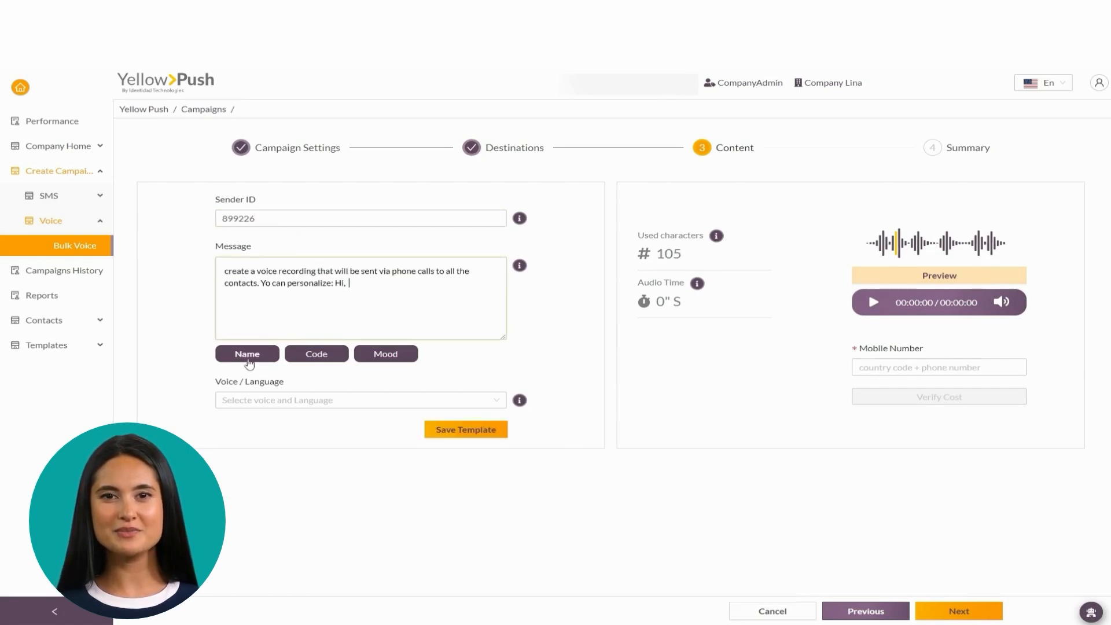
Step: Personalize the message with Name, Code and Mood wildcards and choose the Female / English voice
left_click(247, 354)
type("your confirmation code is")
left_click(397, 286)
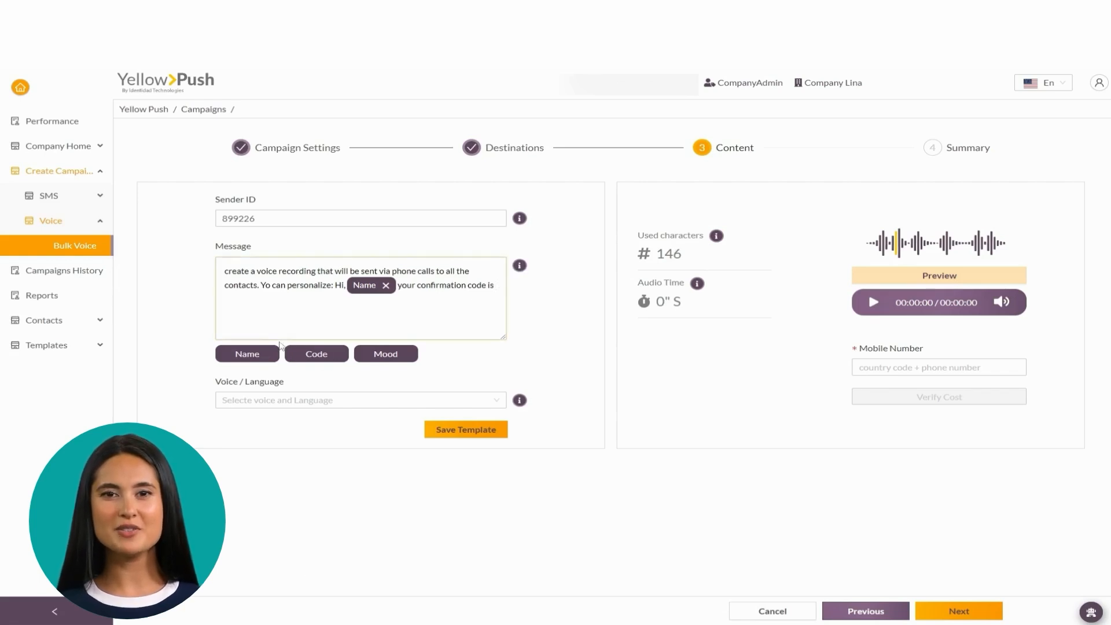
left_click(297, 359)
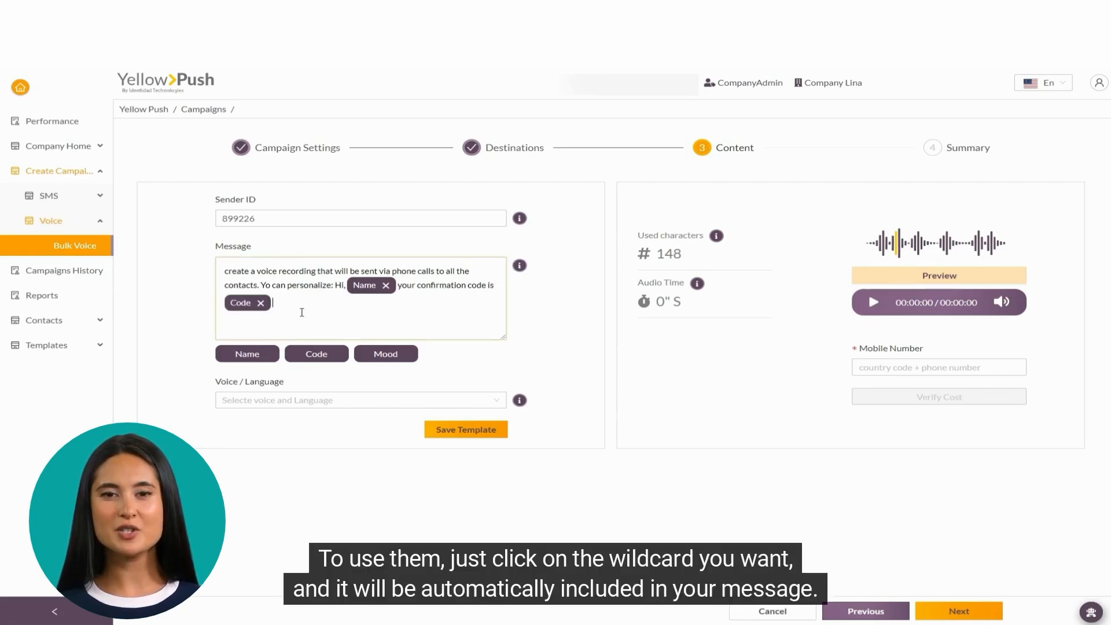
type("please remain")
left_click(383, 354)
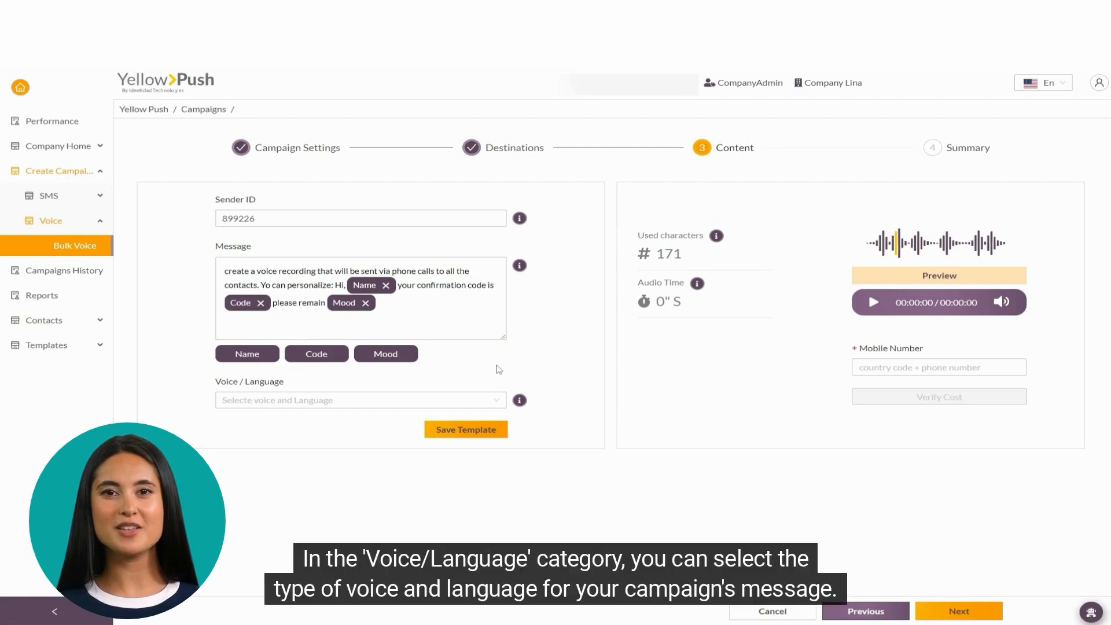
left_click(389, 401)
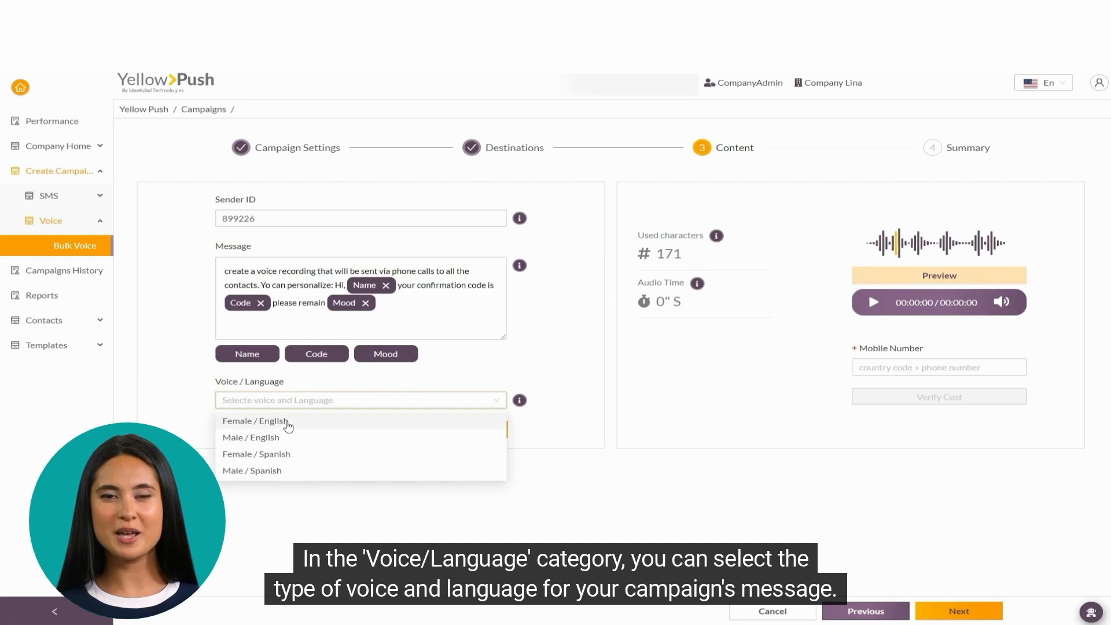
left_click(288, 425)
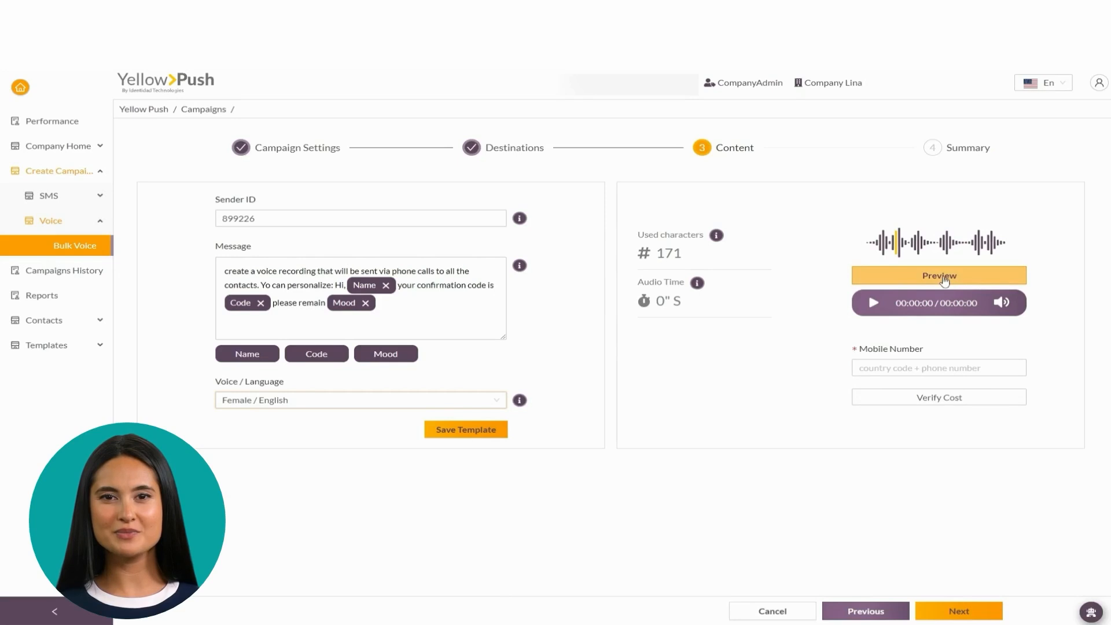
Step: Generate the 11.1-second audio preview and verify a Colombian test number costs $0.0017
left_click(945, 278)
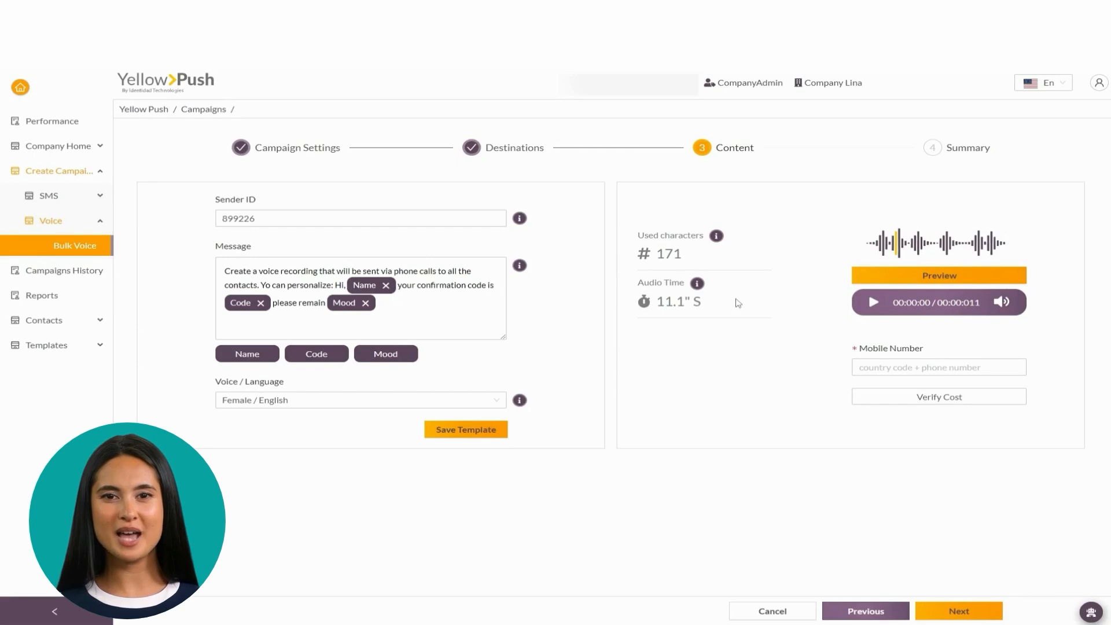
left_click(886, 363)
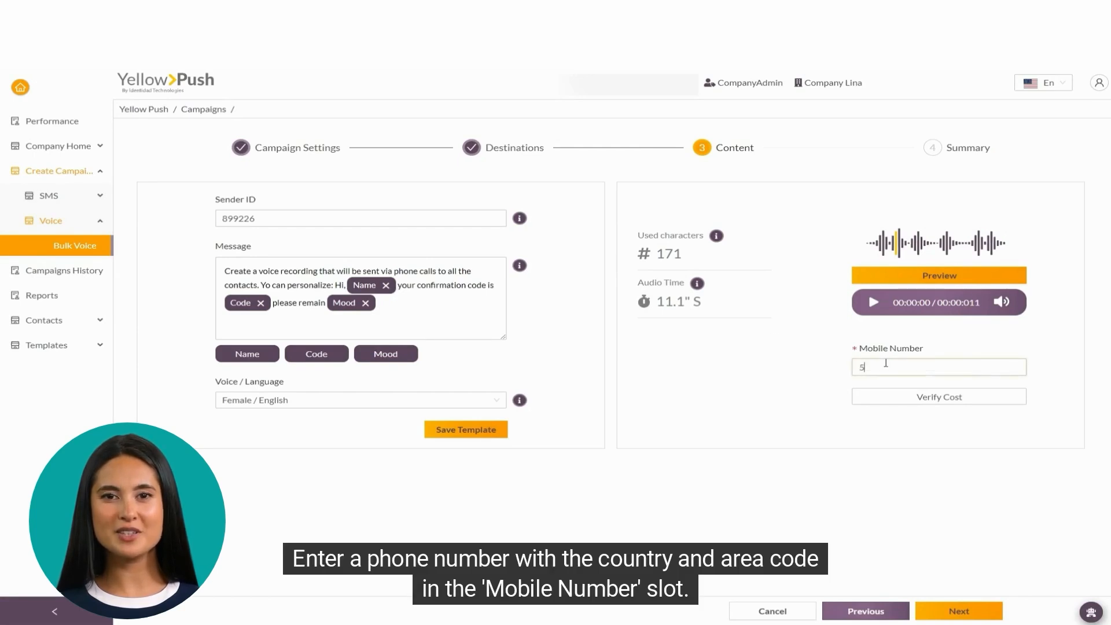
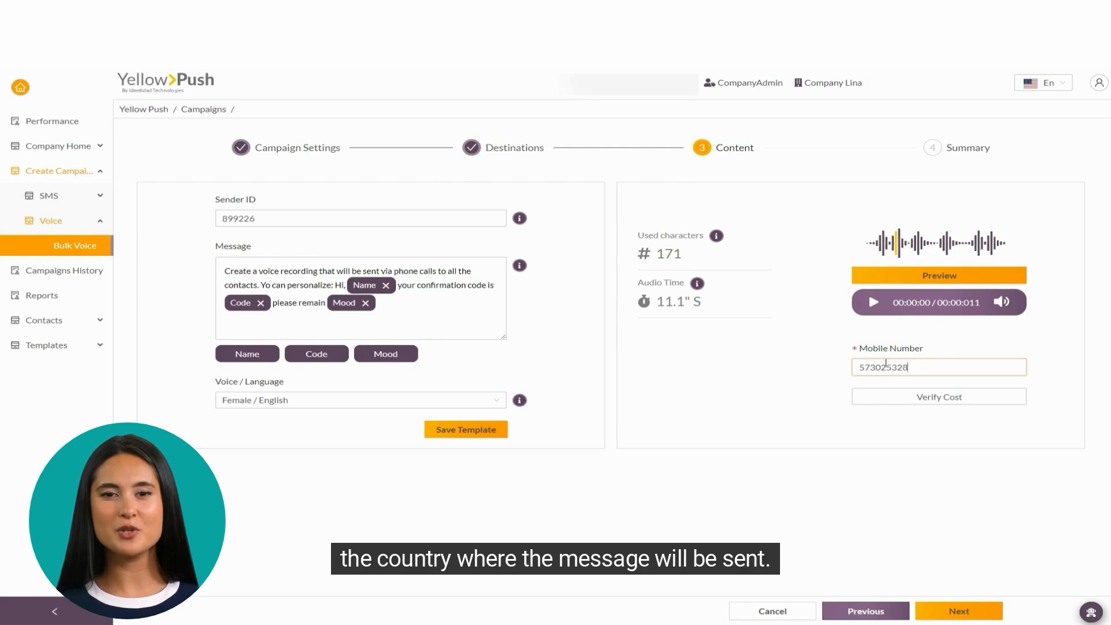
left_click(904, 395)
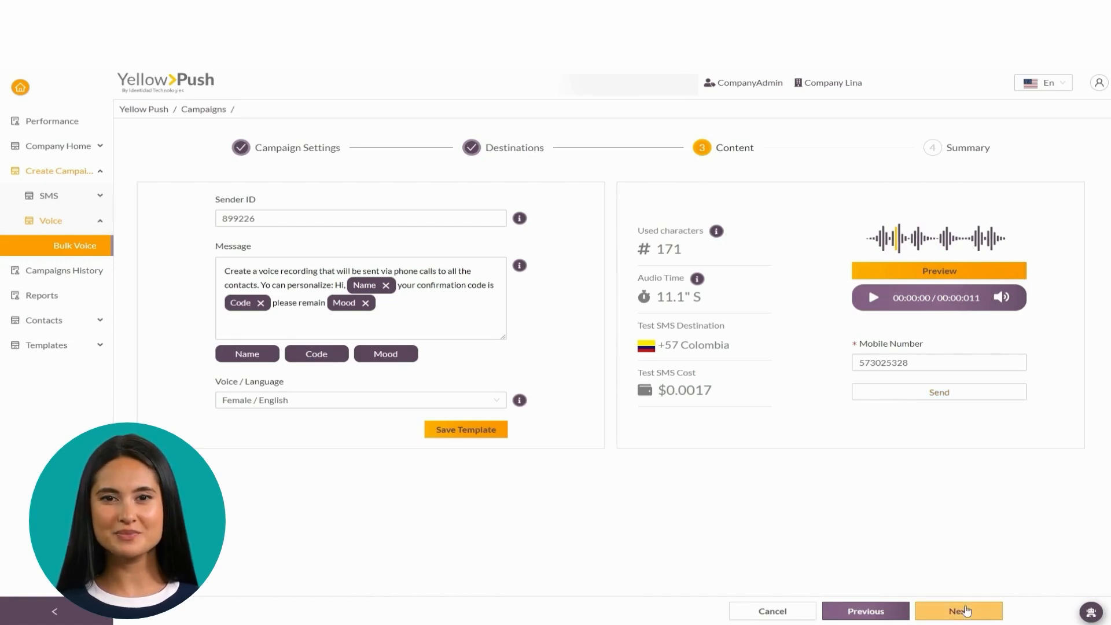
left_click(965, 610)
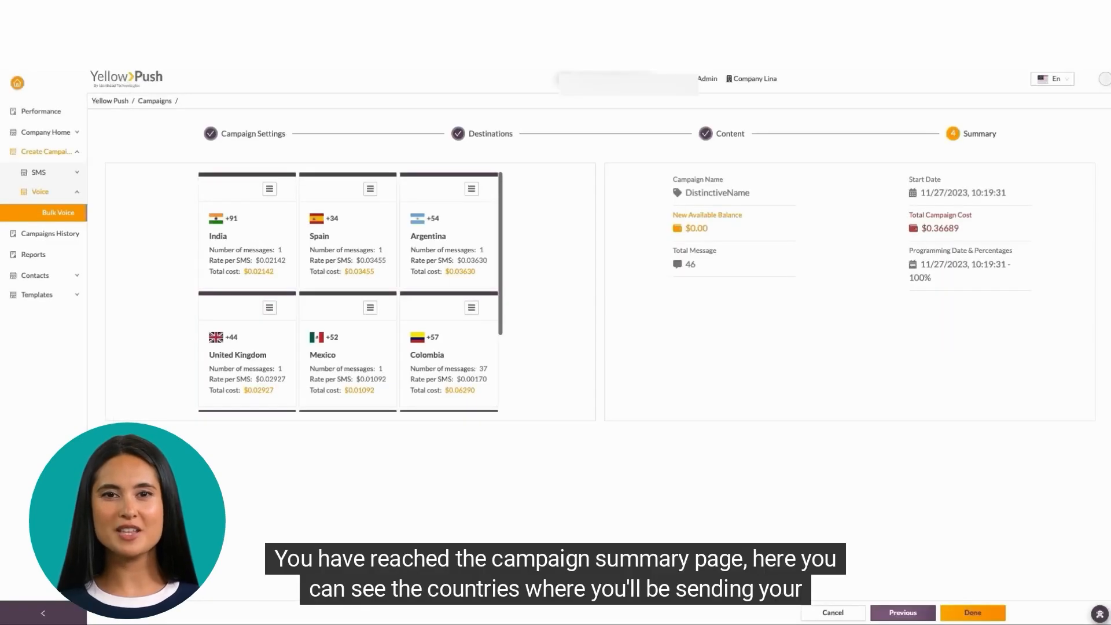
Step: Review the summary of 46 messages totaling $0.36689 and confirm Generate
scroll(317, 340, "down", 3)
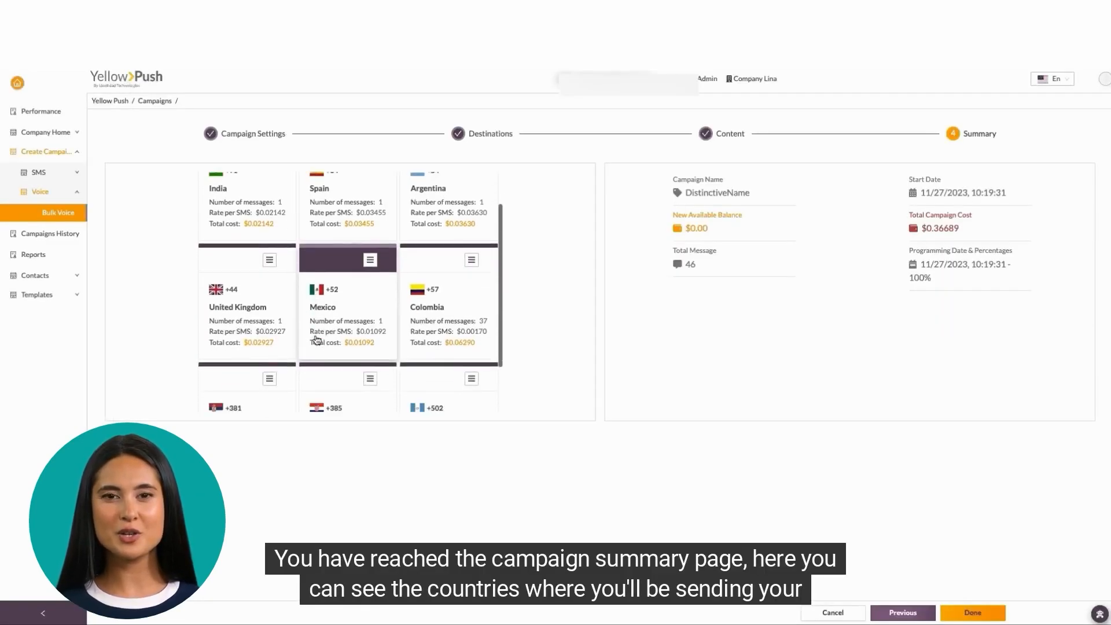
scroll(317, 340, "up", 3)
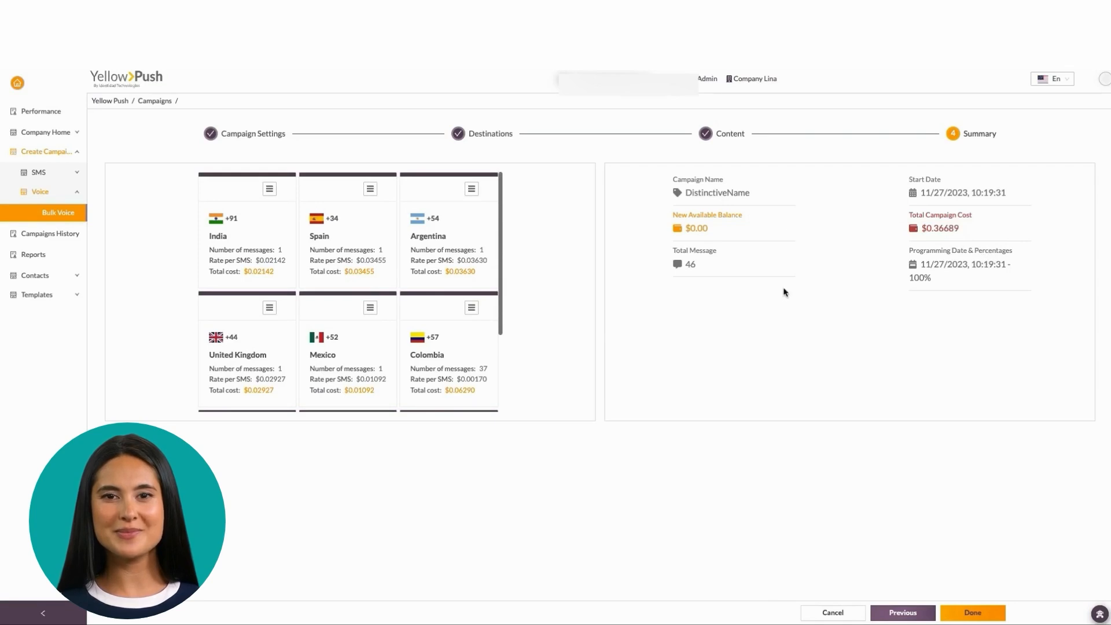
left_click(972, 612)
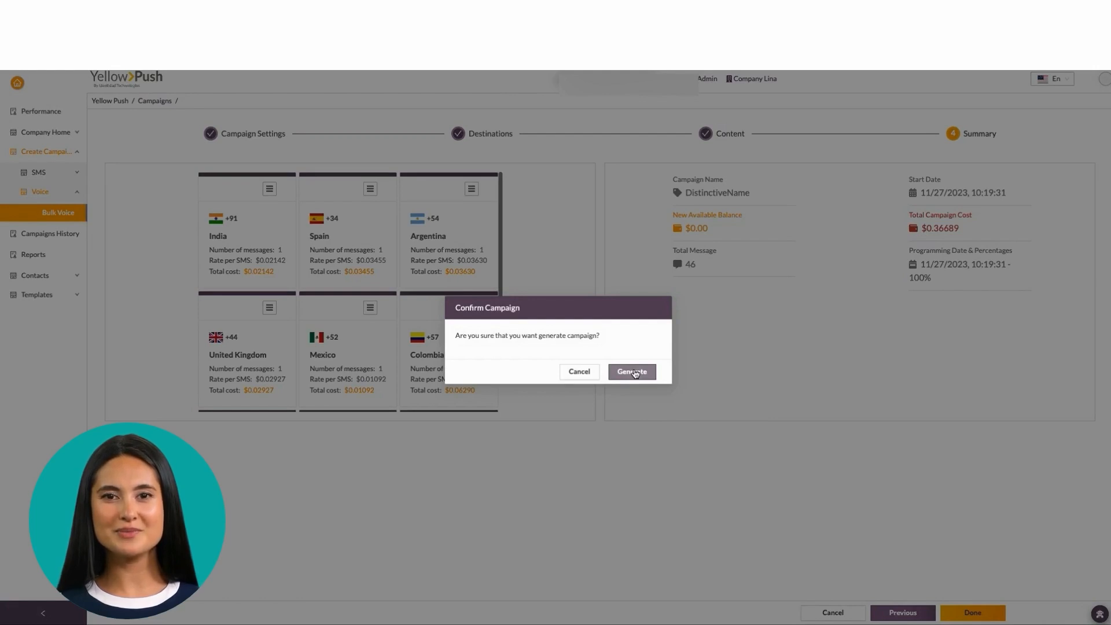
left_click(635, 374)
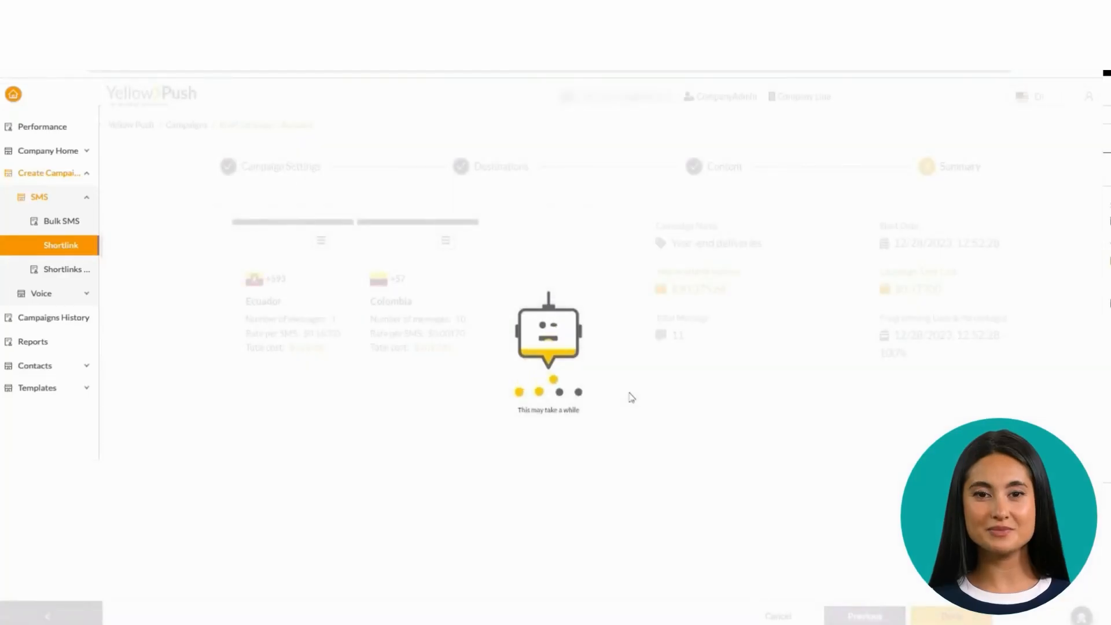